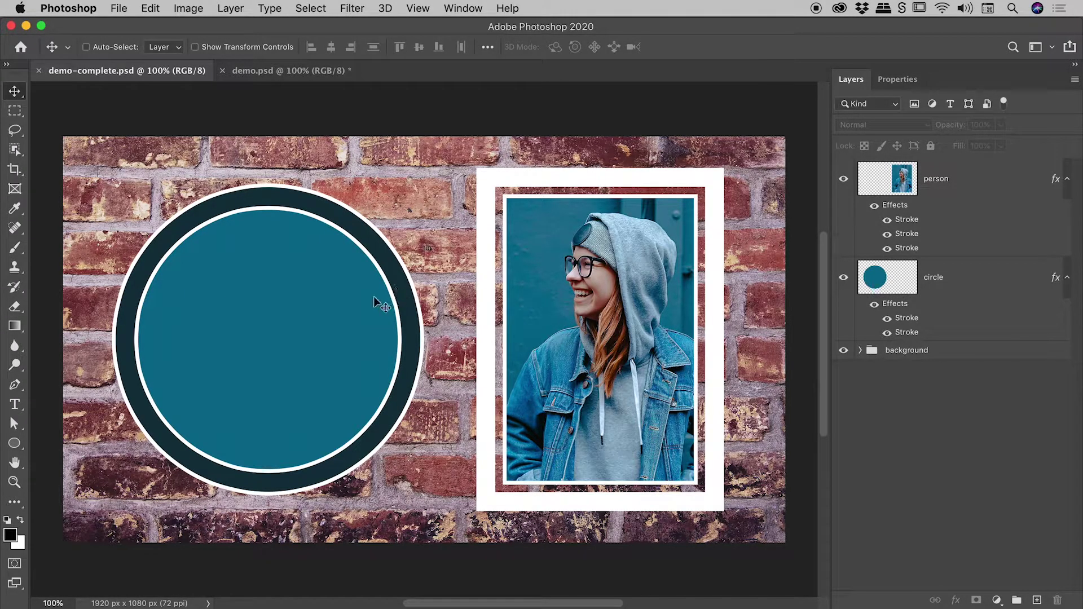
# Step: Inspect the person and circle layers' stroke effects in demo-complete.psd, then deselect all layers
pyautogui.click(978, 186)
pyautogui.click(970, 275)
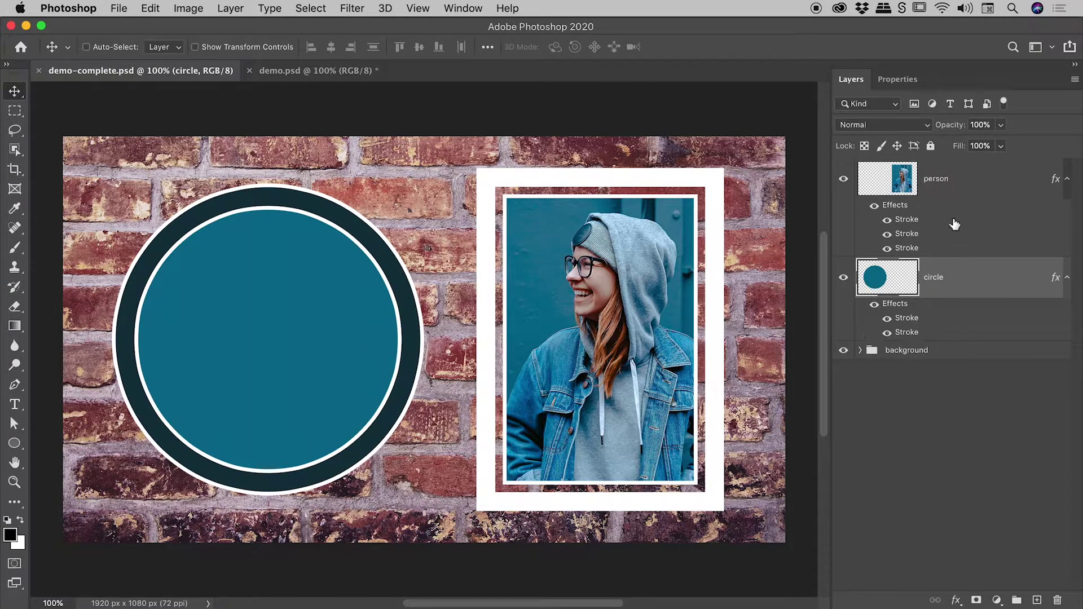
pyautogui.click(929, 453)
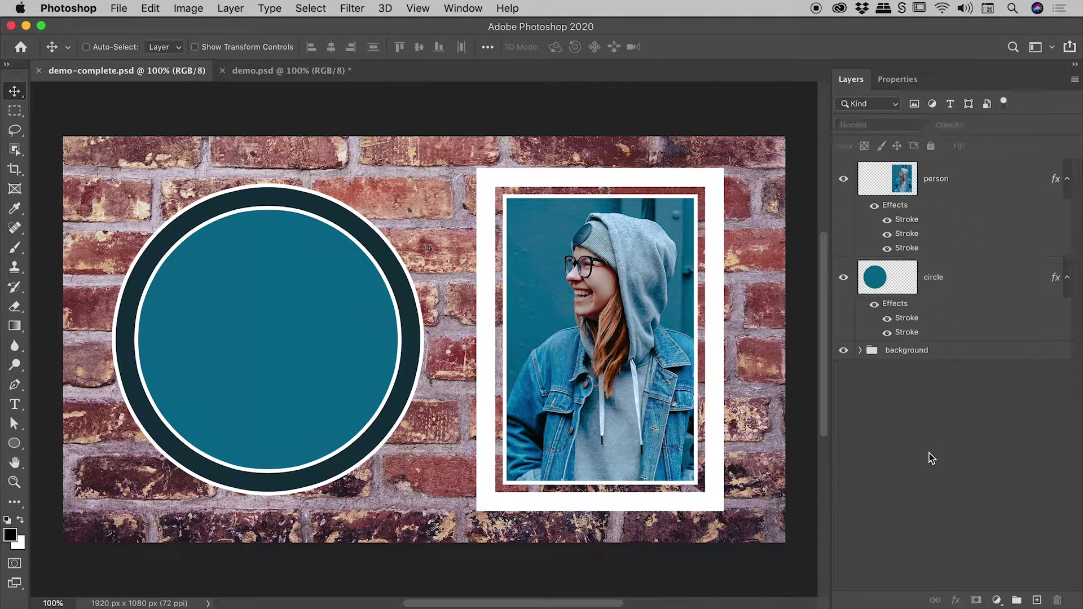
# Step: In demo.psd, open the Layer Style dialog for the circle layer
pyautogui.click(292, 73)
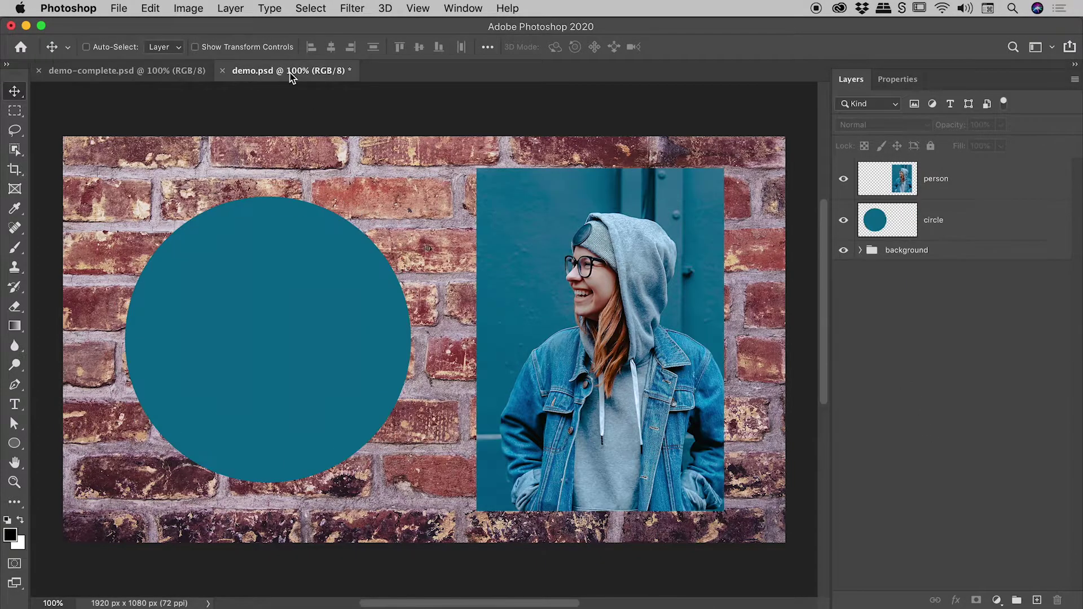
pyautogui.click(995, 229)
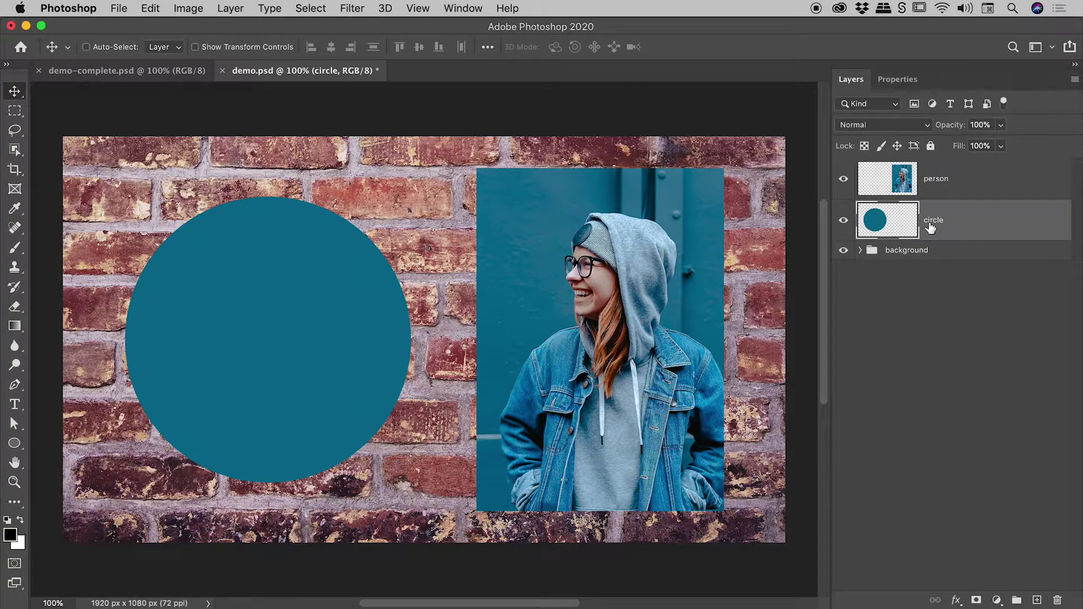
pyautogui.doubleClick(994, 228)
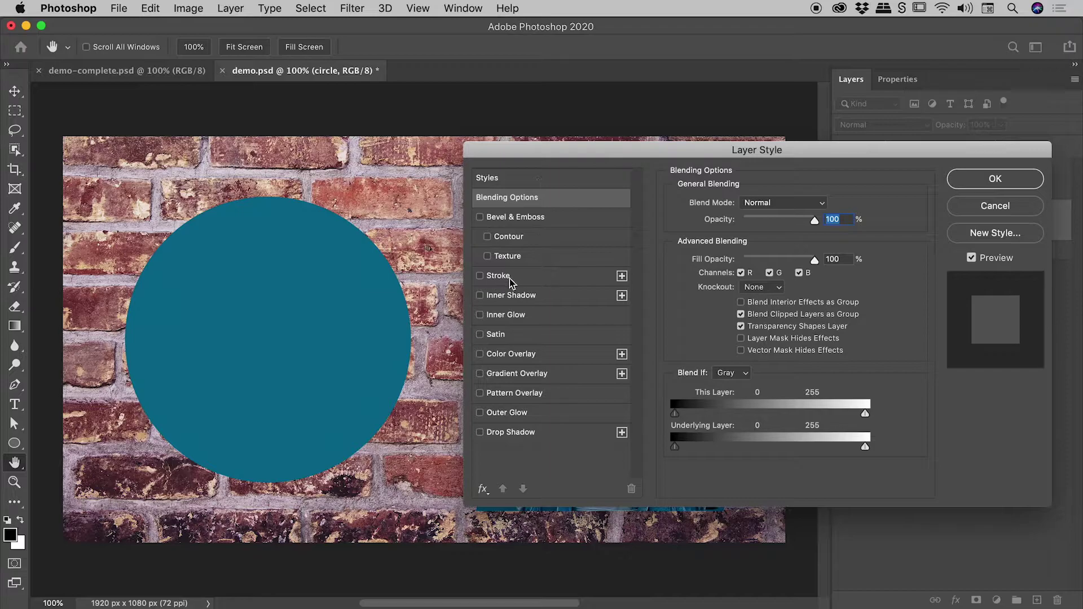
# Step: Enable a white Stroke on the circle, sized 70 px with Position set to Outside
pyautogui.click(532, 282)
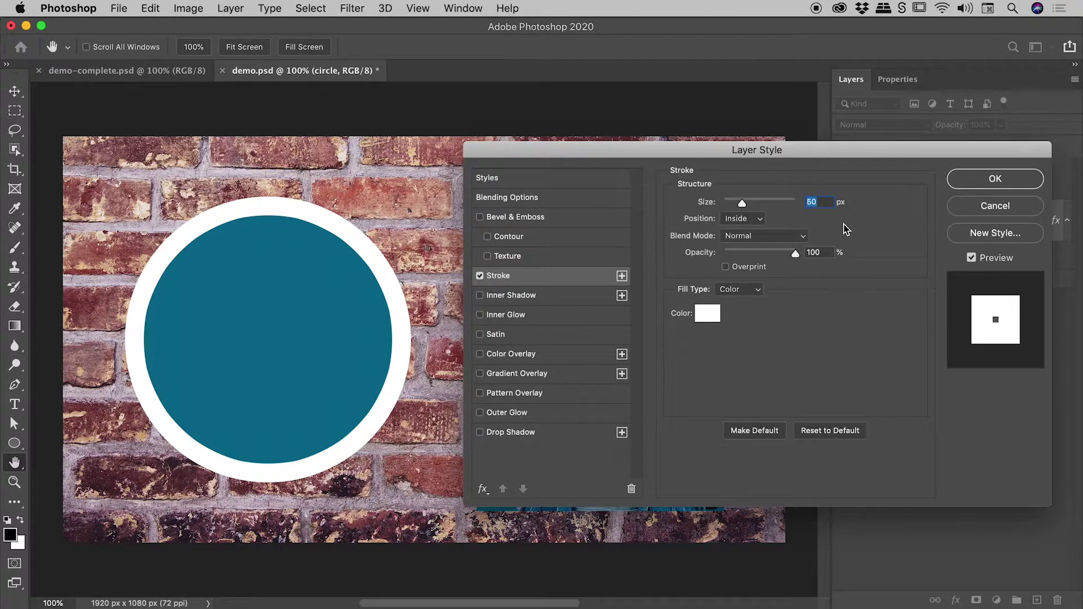
pyautogui.click(707, 313)
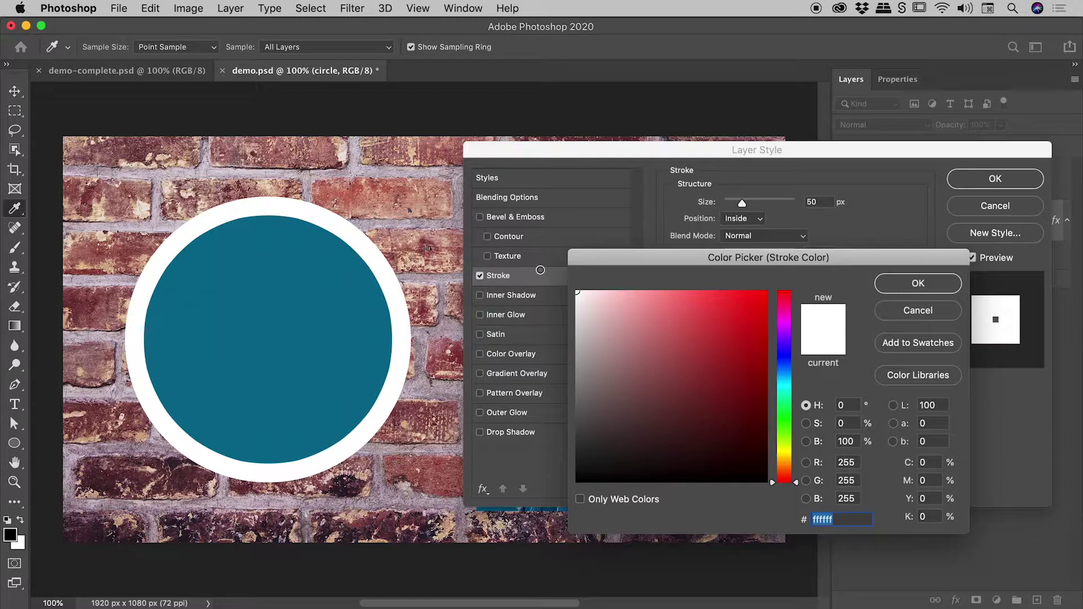
pyautogui.click(922, 286)
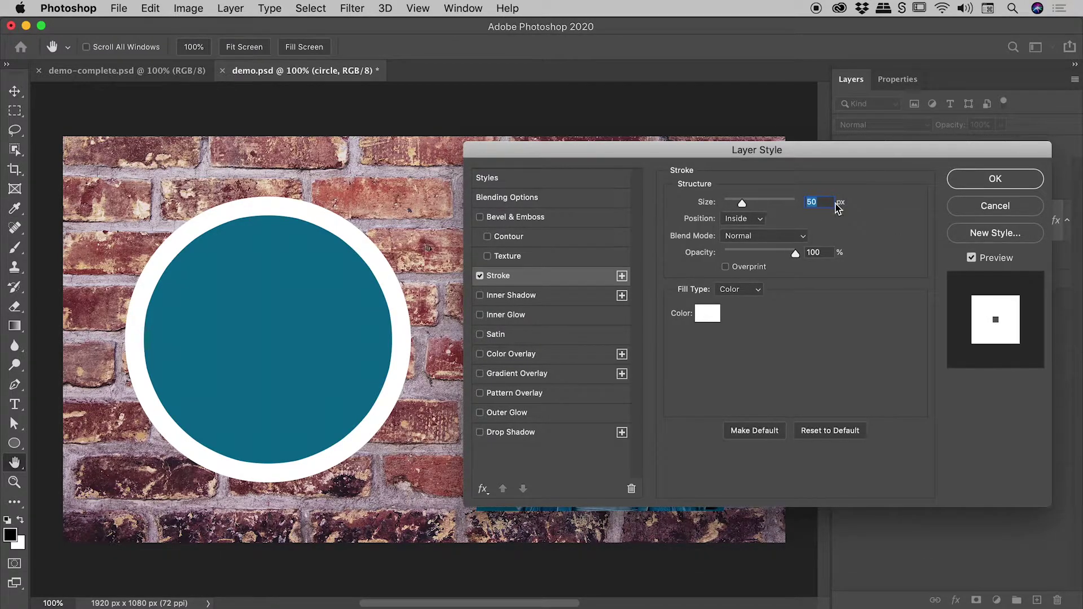
pyautogui.click(821, 202)
pyautogui.hotkey('shift', 'Up')
pyautogui.hotkey('shift', 'Up')
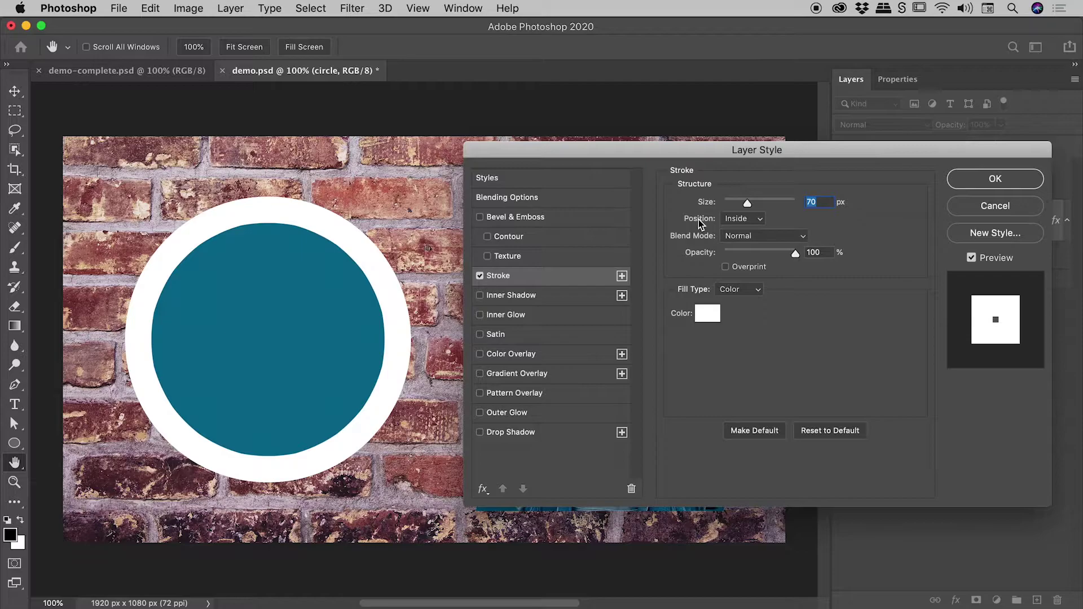
pyautogui.click(752, 221)
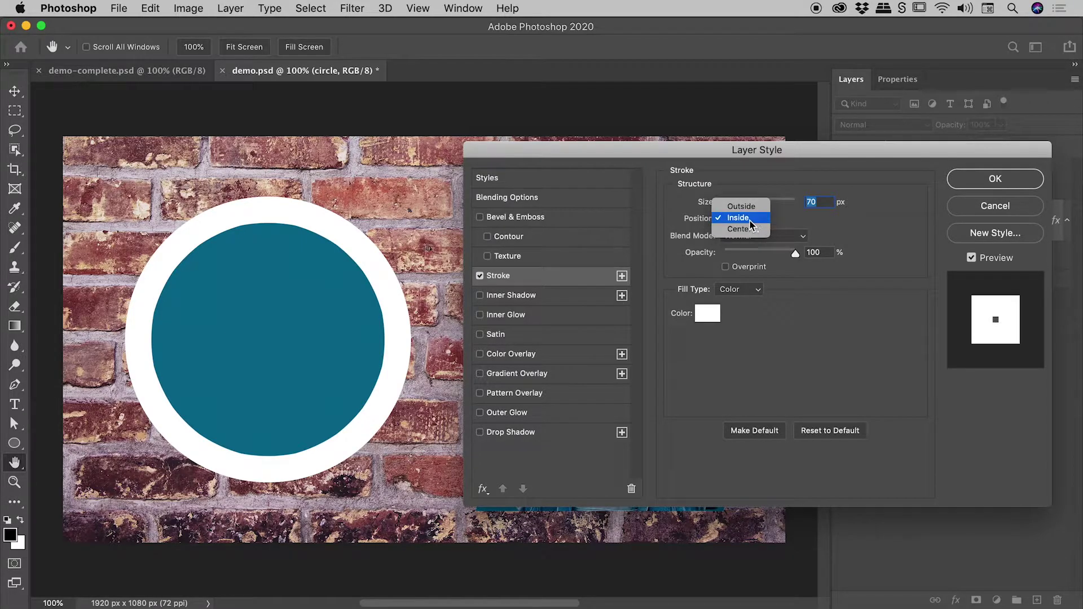
pyautogui.click(739, 228)
pyautogui.click(748, 218)
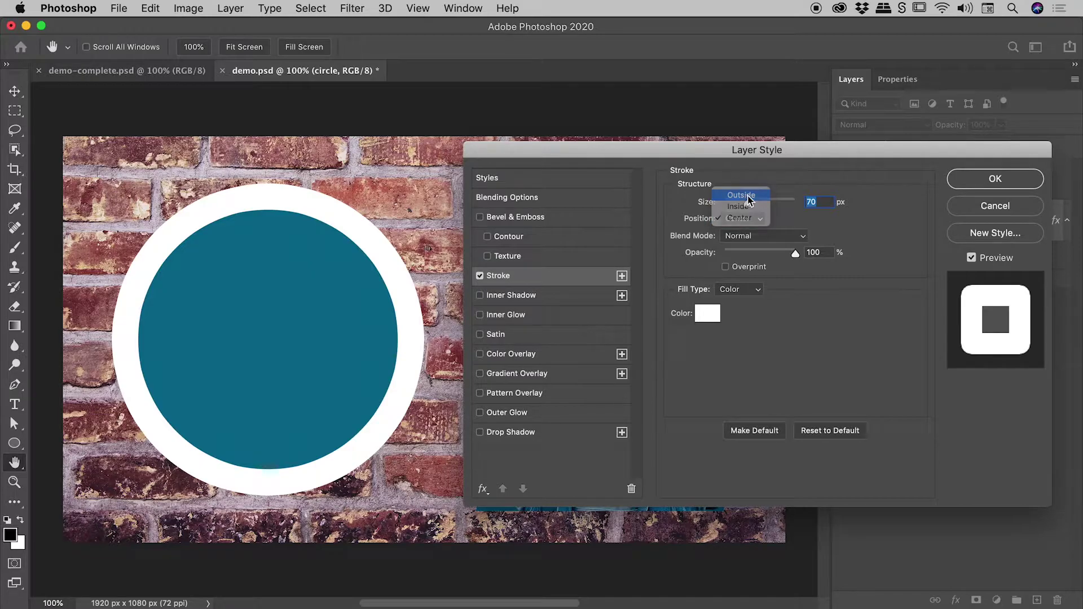
pyautogui.click(747, 195)
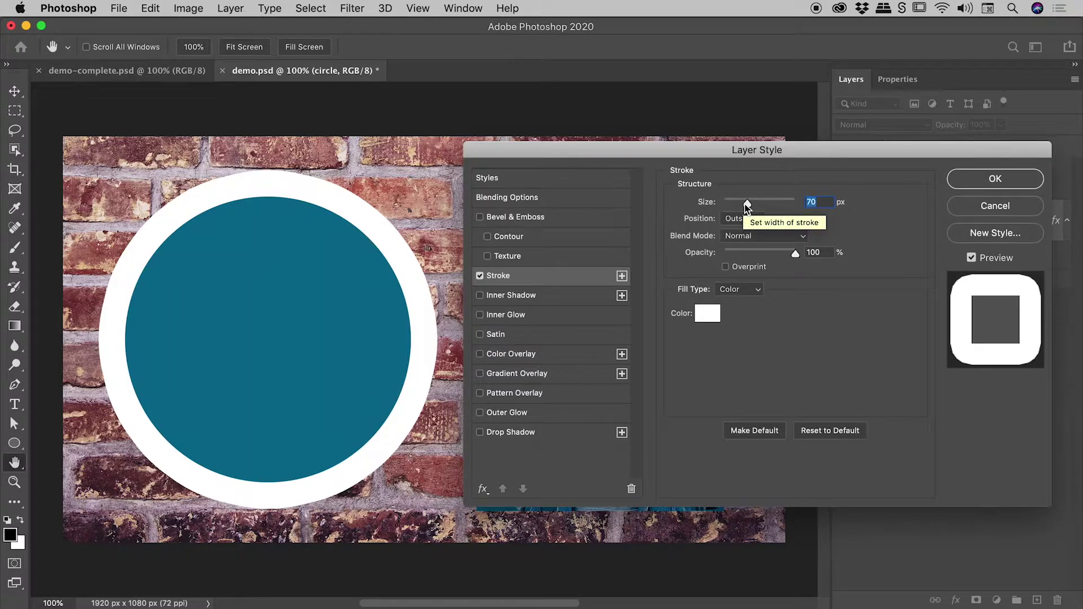
# Step: Duplicate the circle's white Outside stroke using the Stroke + button
pyautogui.click(483, 490)
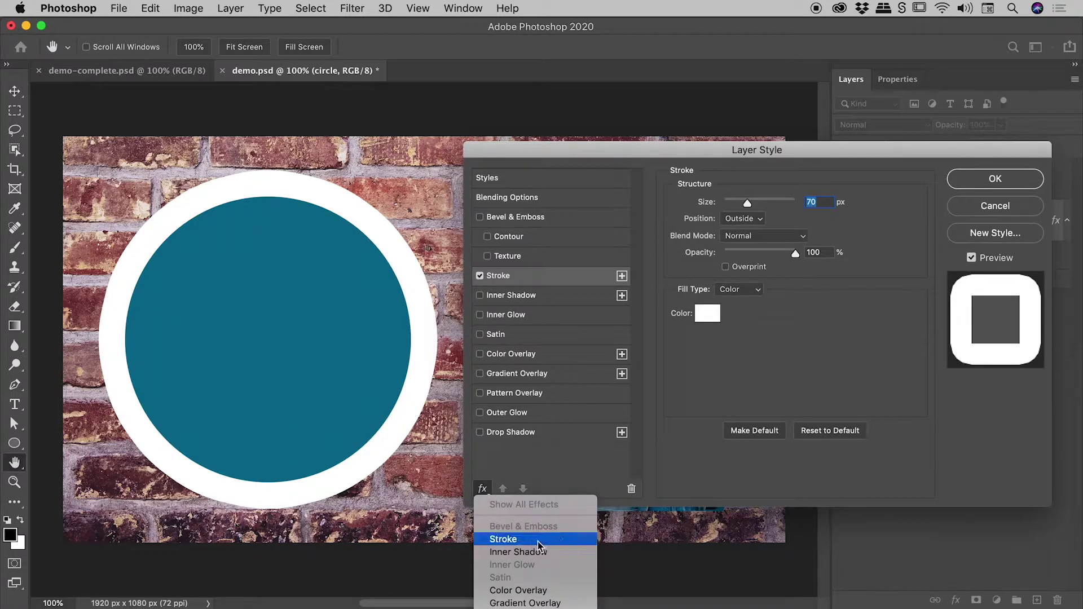
pyautogui.click(553, 473)
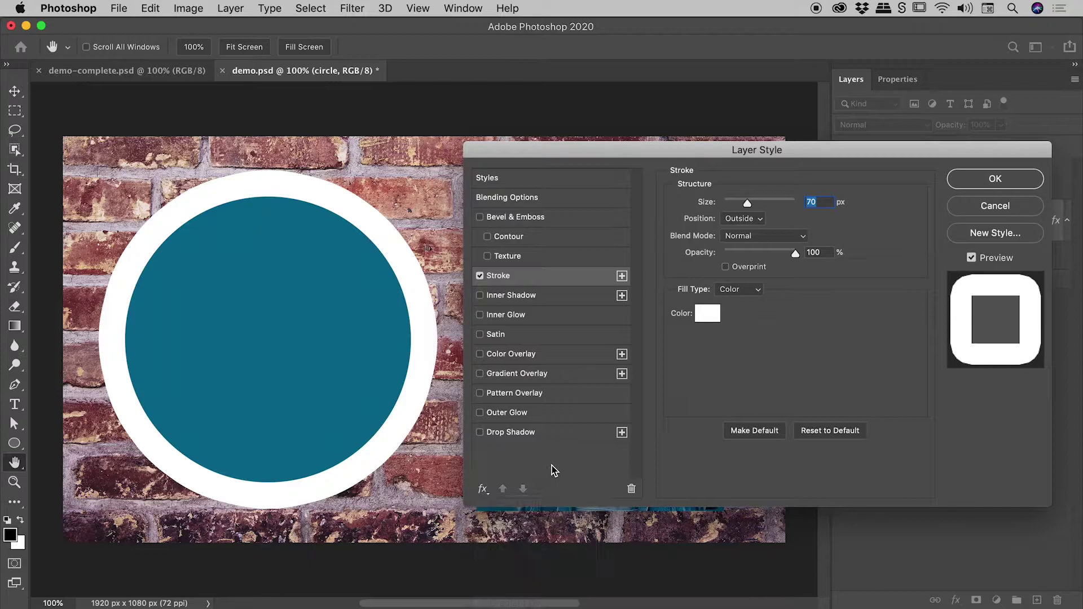
pyautogui.click(622, 276)
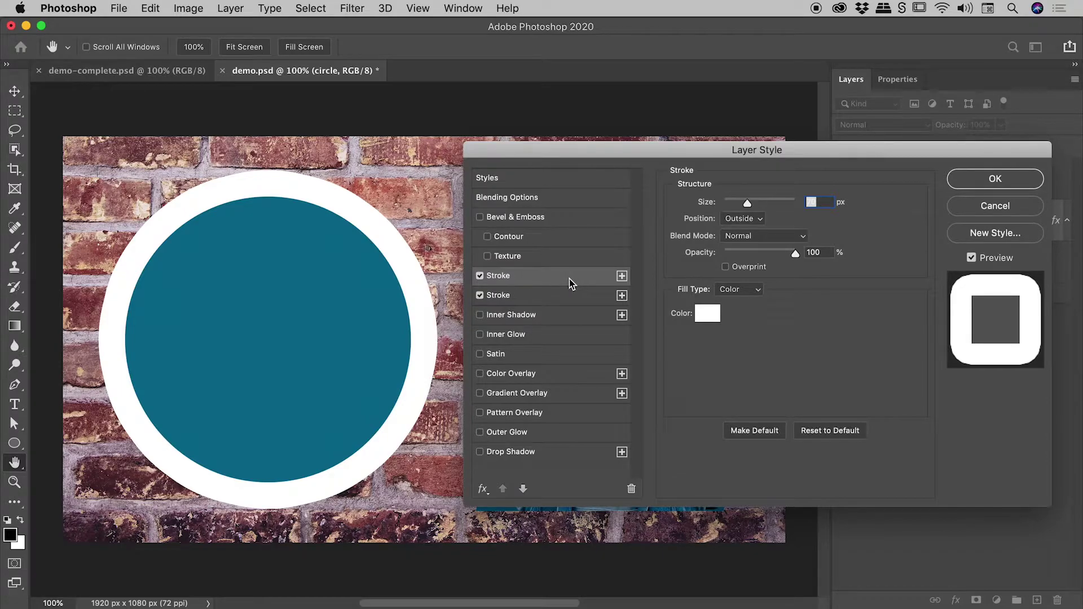
# Step: Recolour the second stroke to a darkened teal sampled from the circle and shrink it to 50 px
pyautogui.click(709, 315)
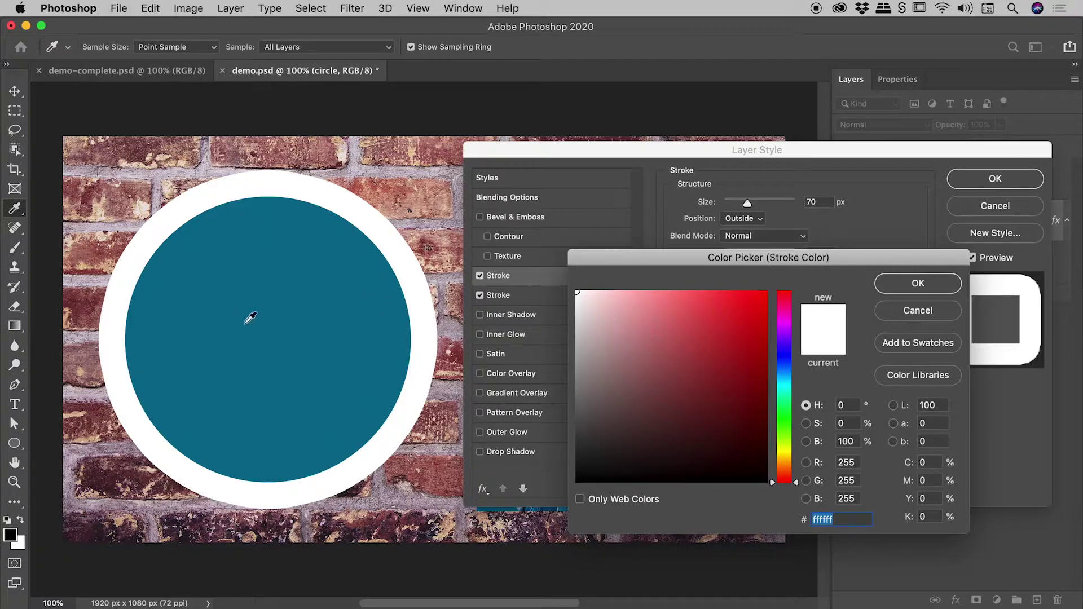
pyautogui.click(270, 292)
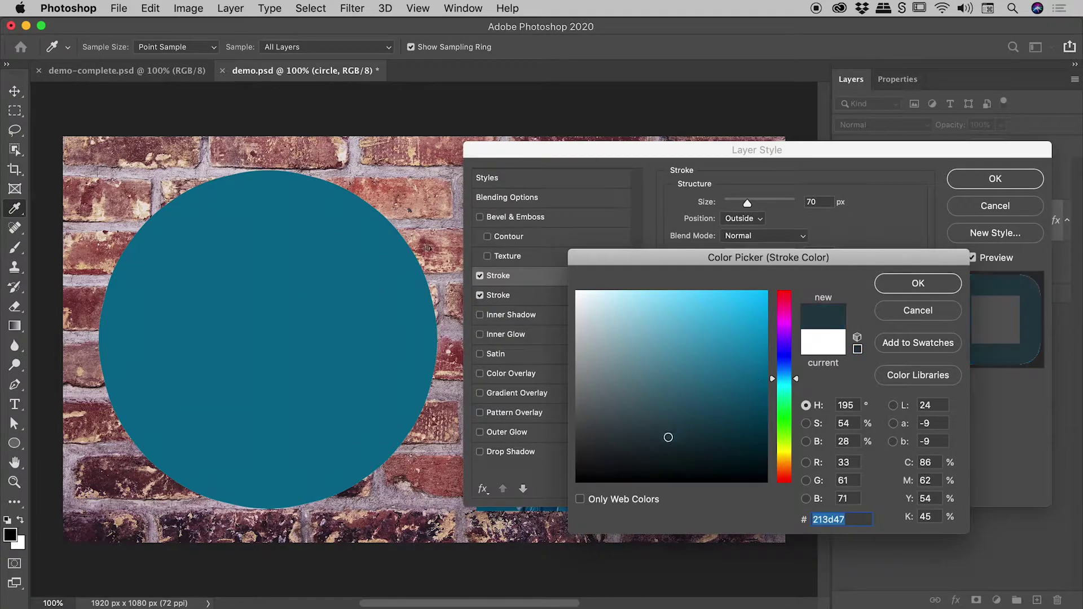
pyautogui.moveTo(667, 437)
pyautogui.mouseDown()
pyautogui.moveTo(679, 425)
pyautogui.moveTo(670, 442)
pyautogui.mouseUp()
pyautogui.click(910, 285)
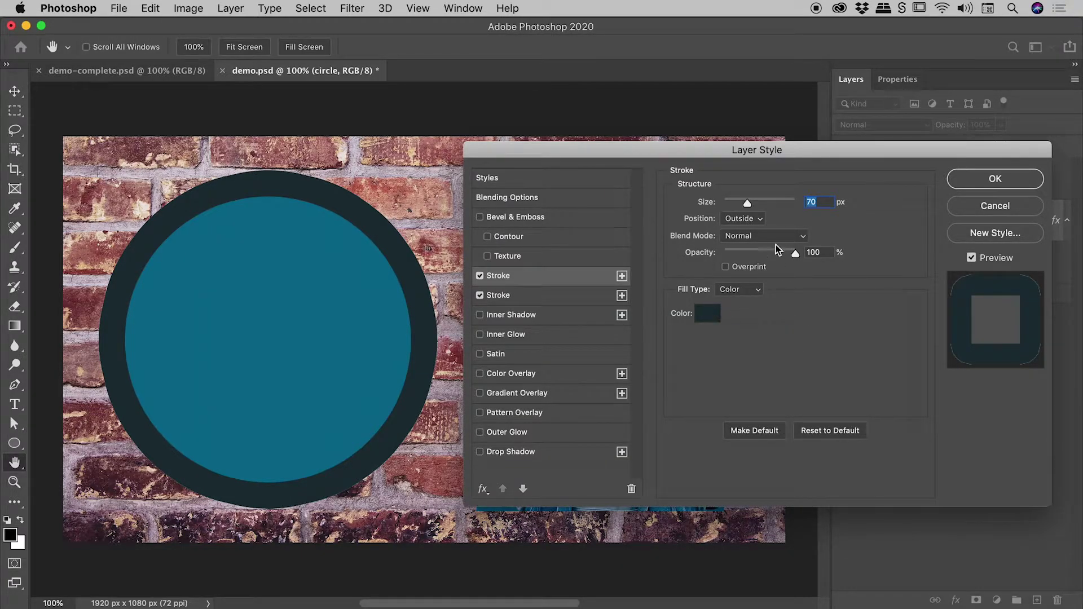
pyautogui.click(827, 202)
pyautogui.hotkey('shift', 'Down')
pyautogui.hotkey('shift', 'Down')
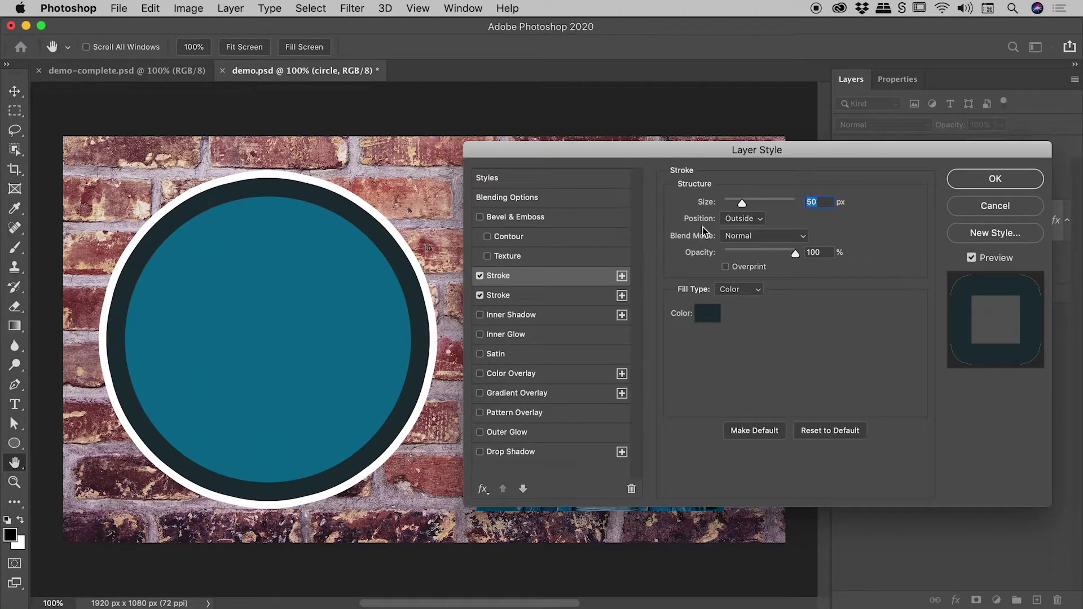
# Step: Set the Position of both the white and dark teal strokes to Center
pyautogui.click(561, 296)
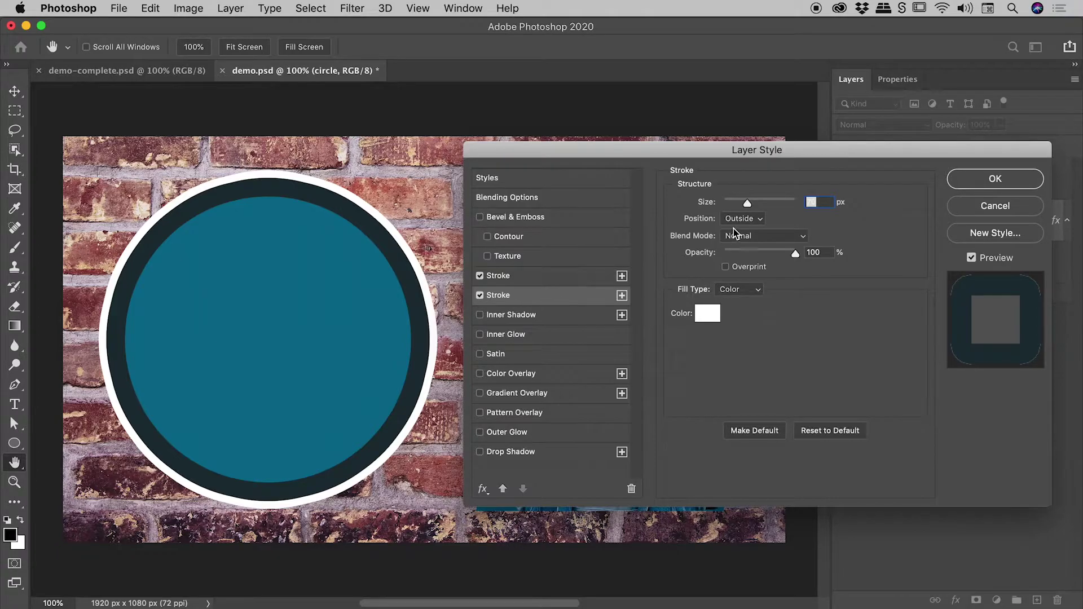
pyautogui.click(745, 219)
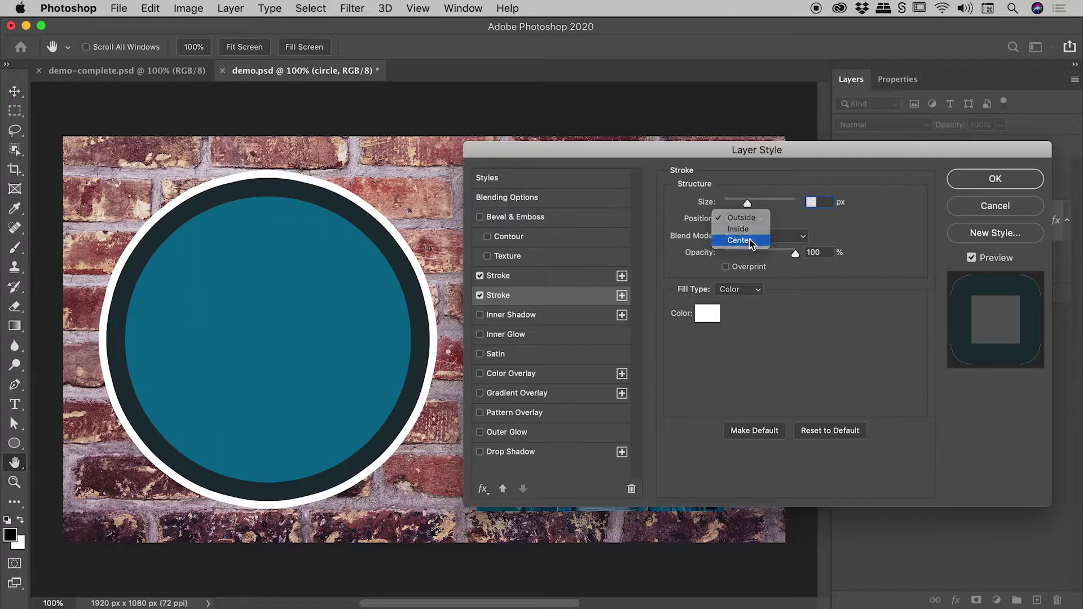
pyautogui.click(752, 240)
pyautogui.click(527, 278)
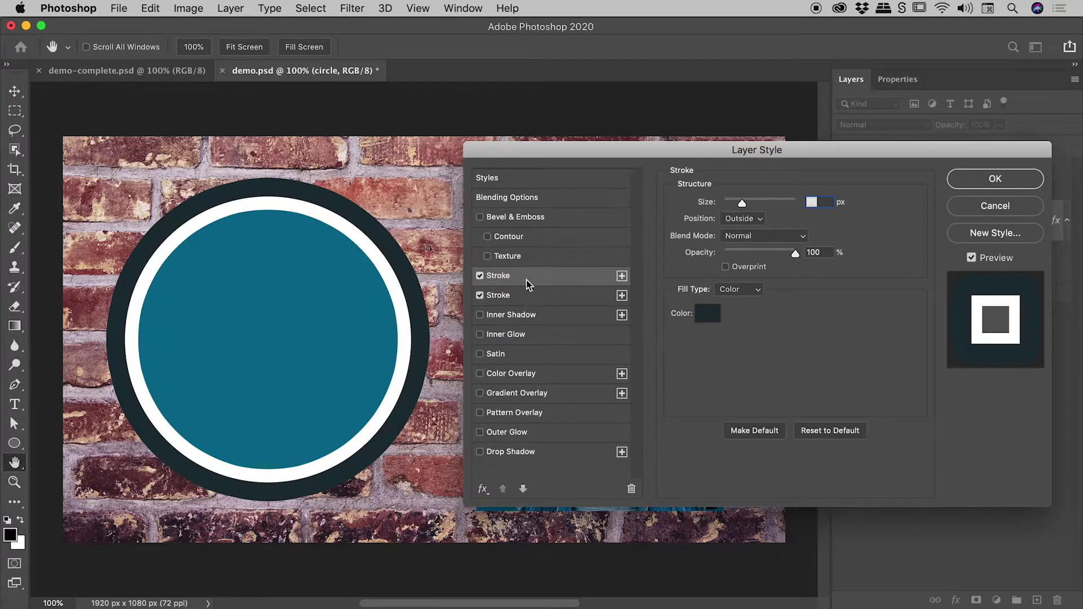
pyautogui.click(753, 219)
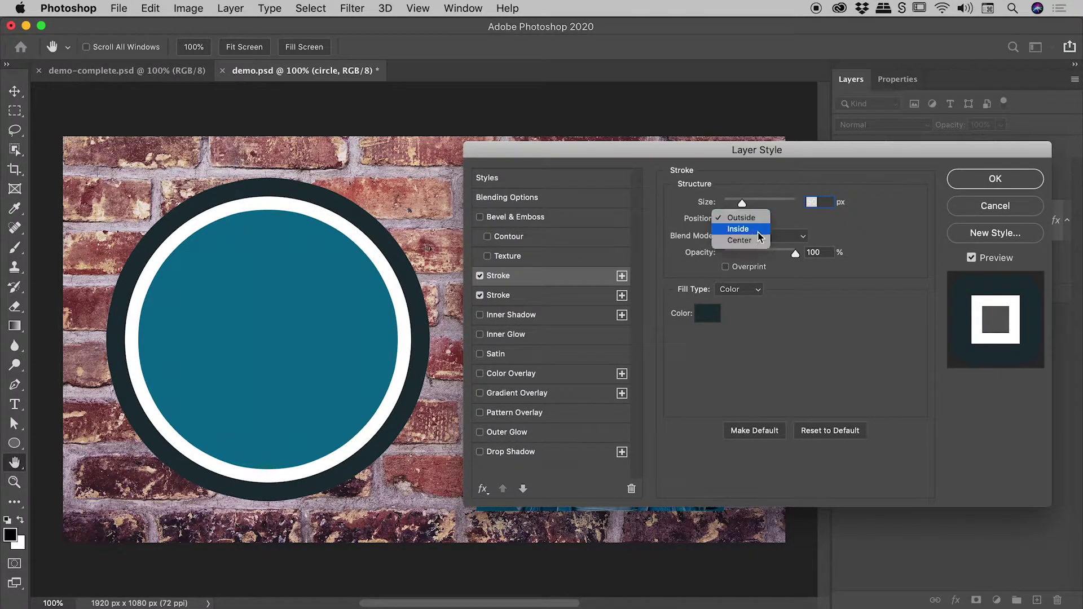
pyautogui.click(752, 241)
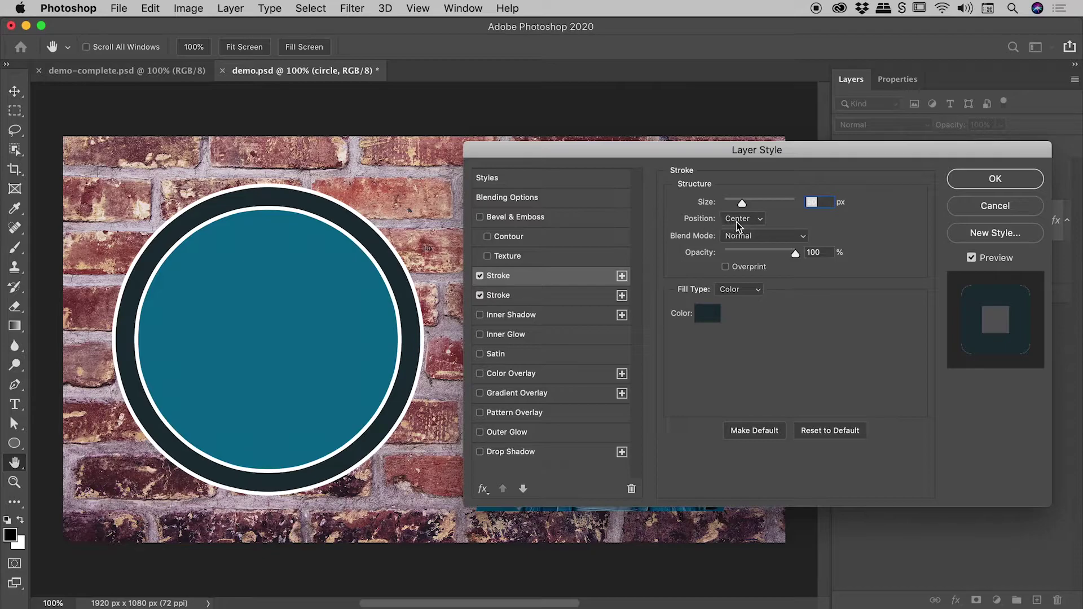
# Step: Confirm the circle's two-stroke layer style and switch to demo-complete.psd
pyautogui.click(994, 183)
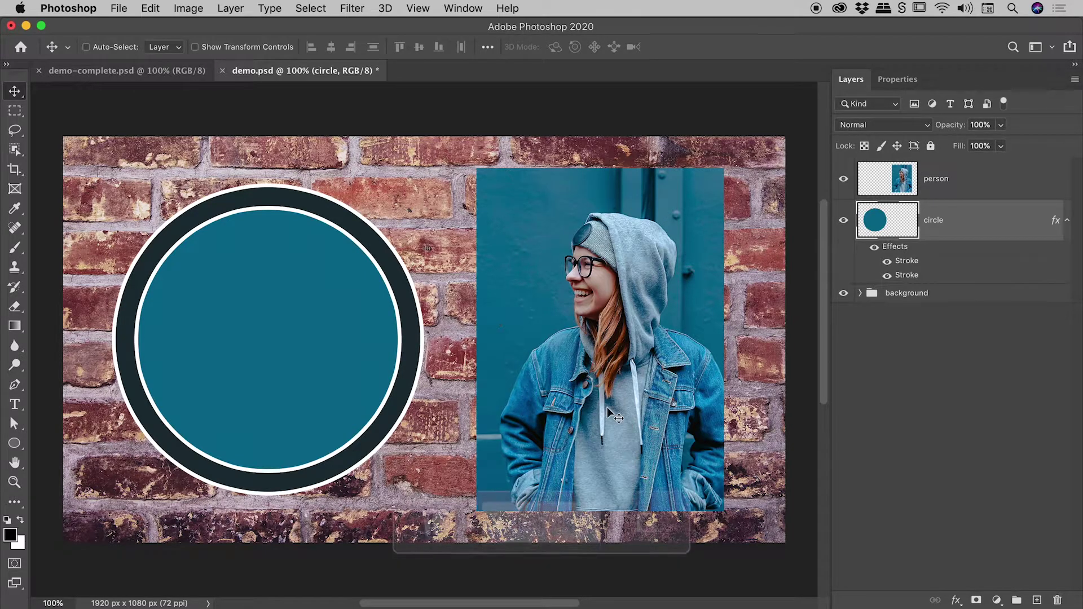
pyautogui.click(123, 70)
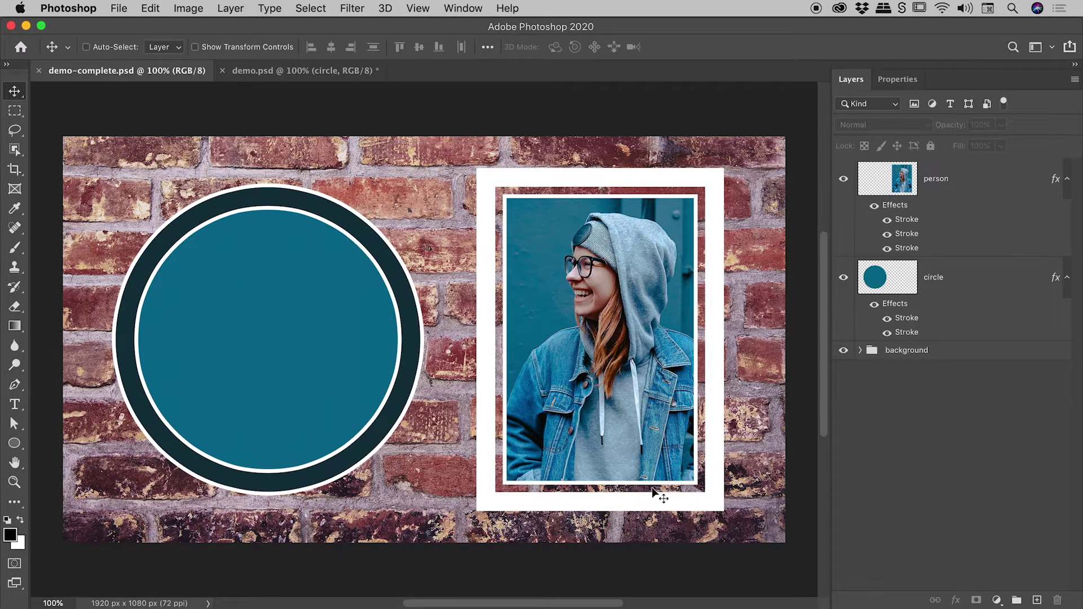
# Step: Return to demo.psd, scroll the canvas right, and select the person layer
pyautogui.click(283, 70)
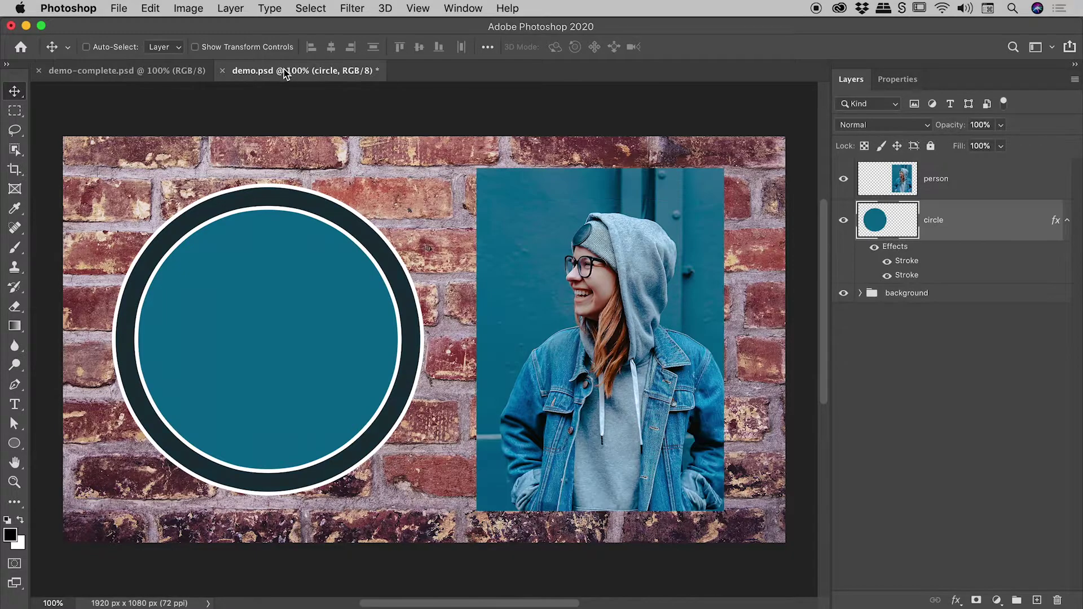
pyautogui.hscroll(10, 641, 248)
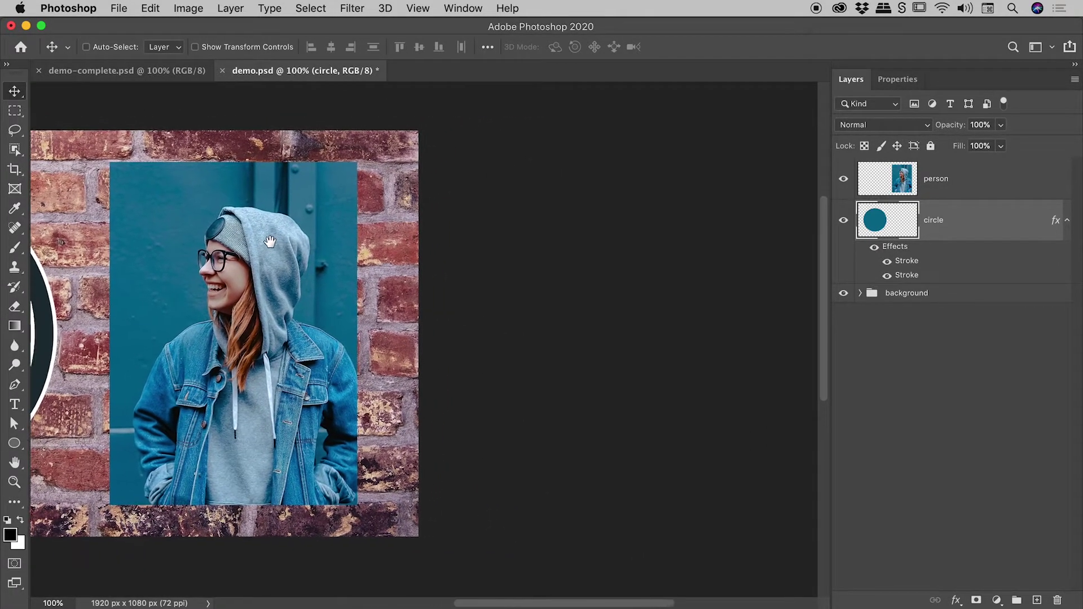
pyautogui.click(981, 180)
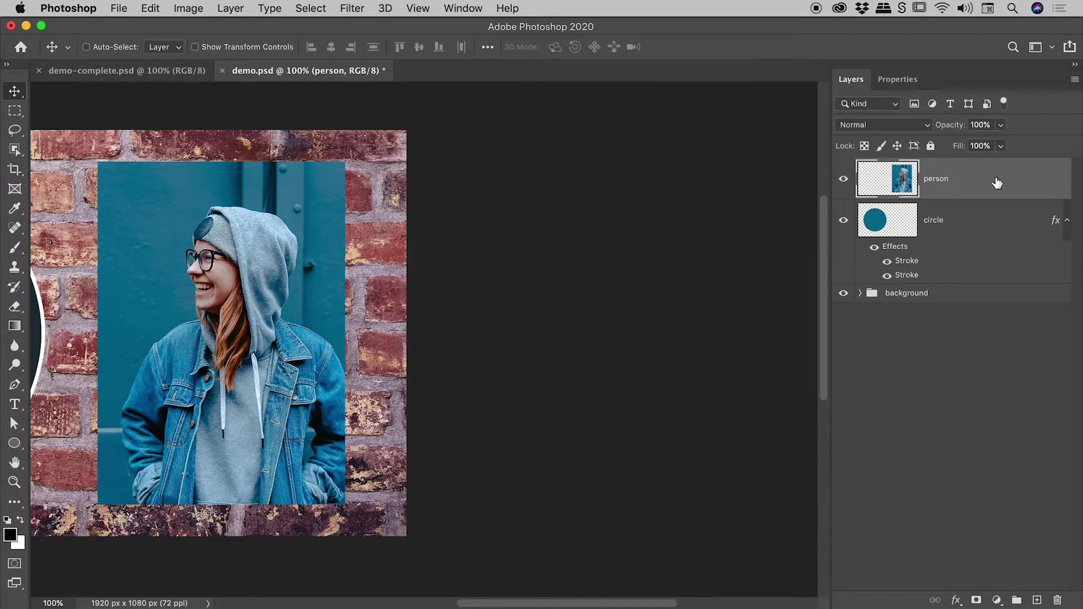
# Step: Add a white 80 px Inside stroke to the person layer via Layer Style
pyautogui.doubleClick(997, 182)
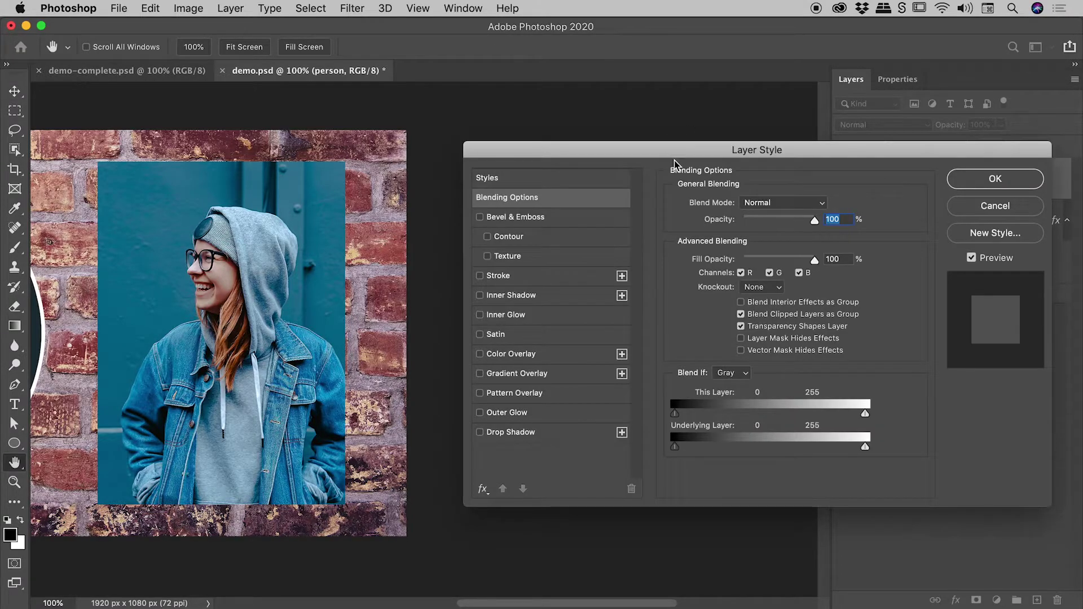
pyautogui.click(498, 276)
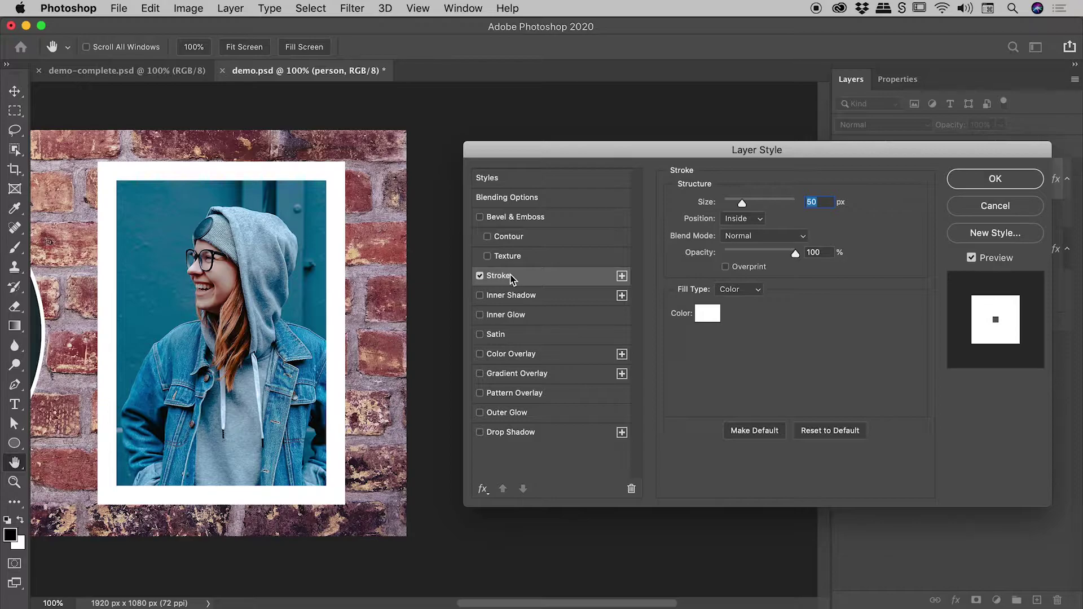
pyautogui.click(830, 201)
pyautogui.hotkey('shift', 'Up')
pyautogui.hotkey('shift', 'Up')
pyautogui.hotkey('shift', 'Up')
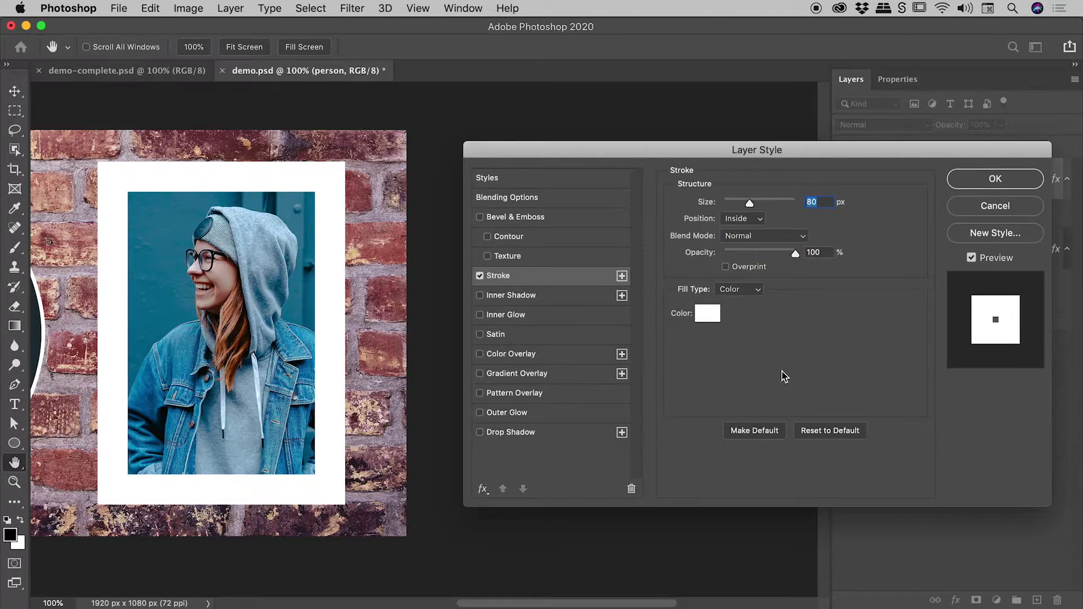
# Step: Add a second photo stroke in black (000000) sized 70 px
pyautogui.click(622, 277)
pyautogui.click(706, 313)
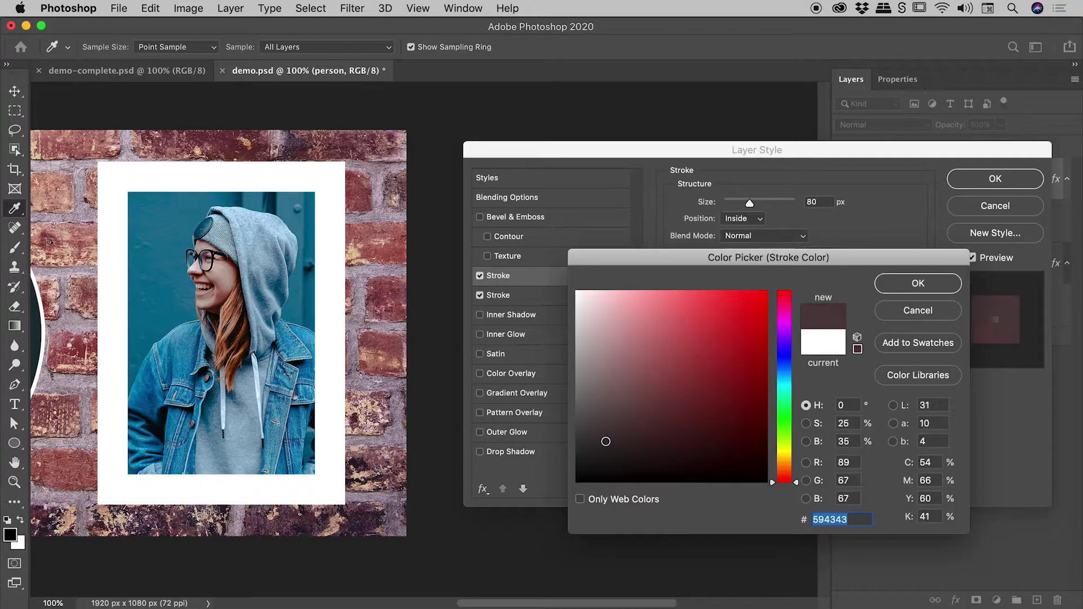
pyautogui.write('000000')
pyautogui.click(918, 284)
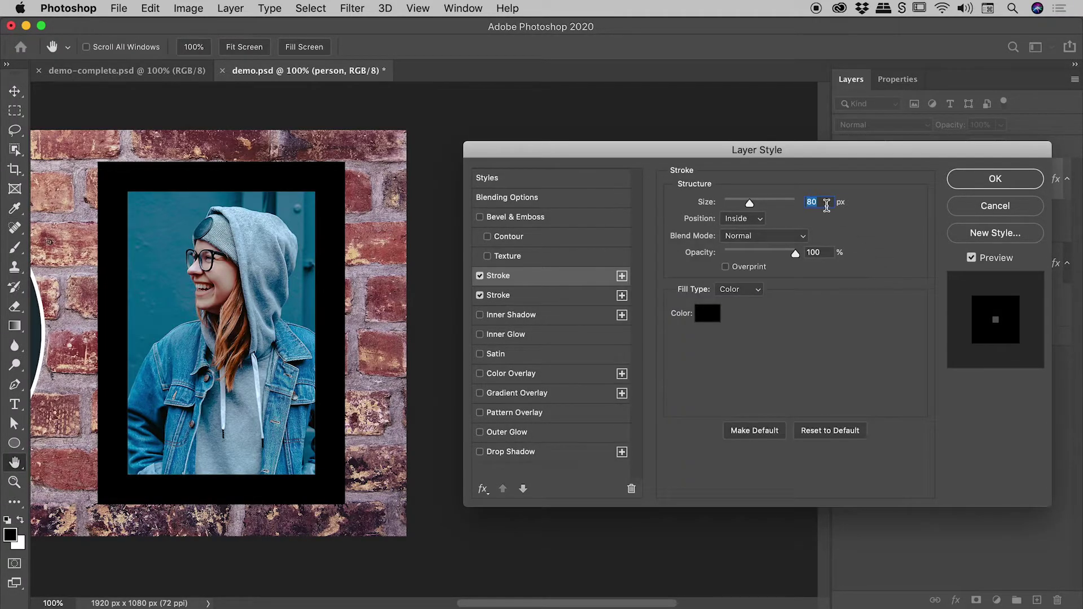
pyautogui.hotkey('shift', 'Down')
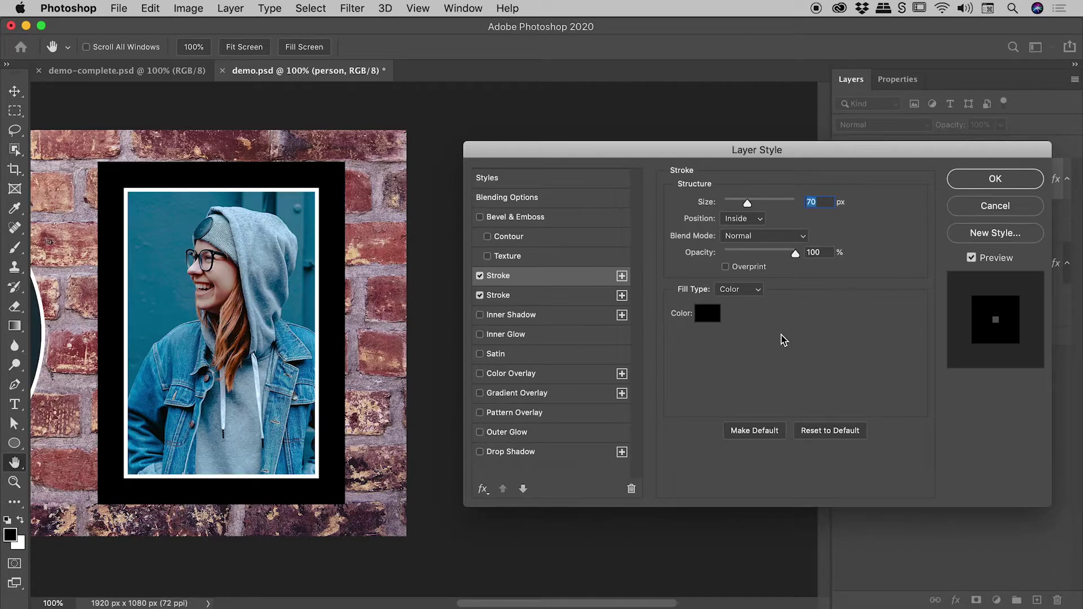
# Step: Add a third photo stroke in white sized 50 px
pyautogui.click(622, 276)
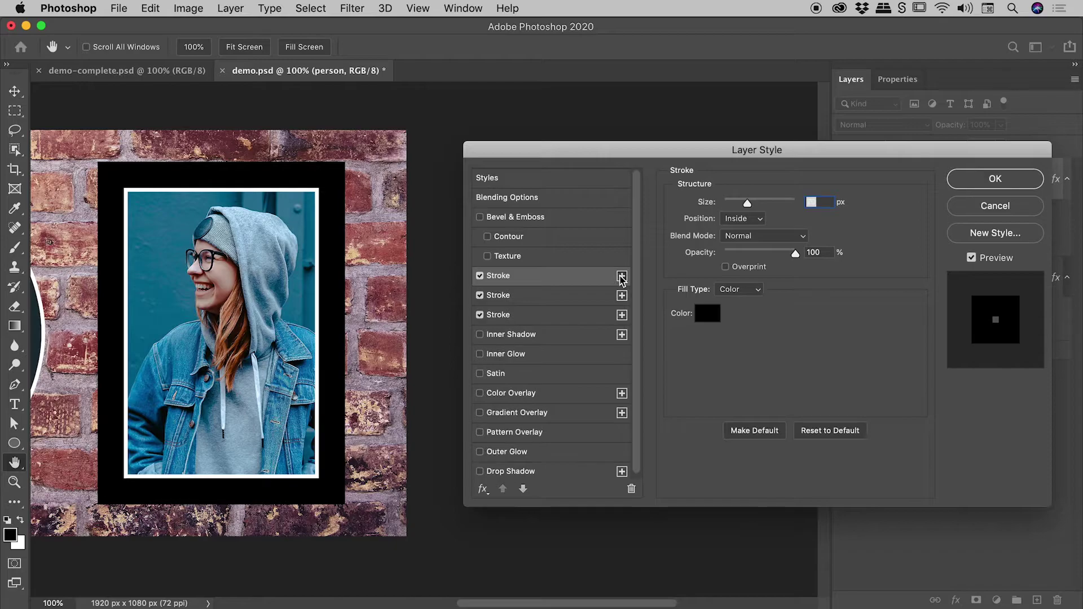
pyautogui.click(707, 314)
pyautogui.moveTo(683, 314); pyautogui.dragTo(527, 280)
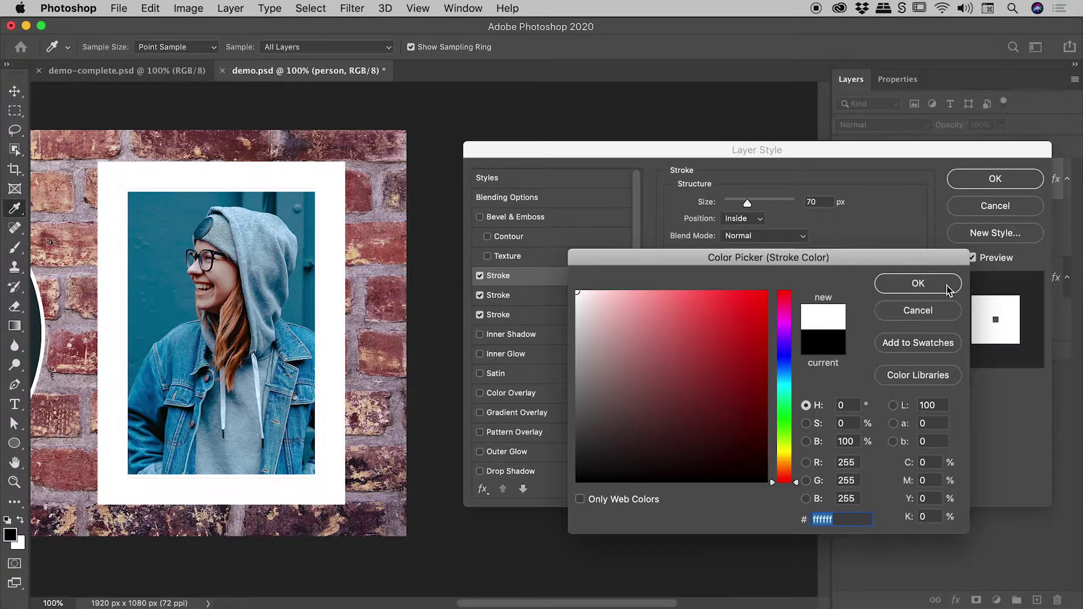
pyautogui.click(950, 283)
pyautogui.click(825, 201)
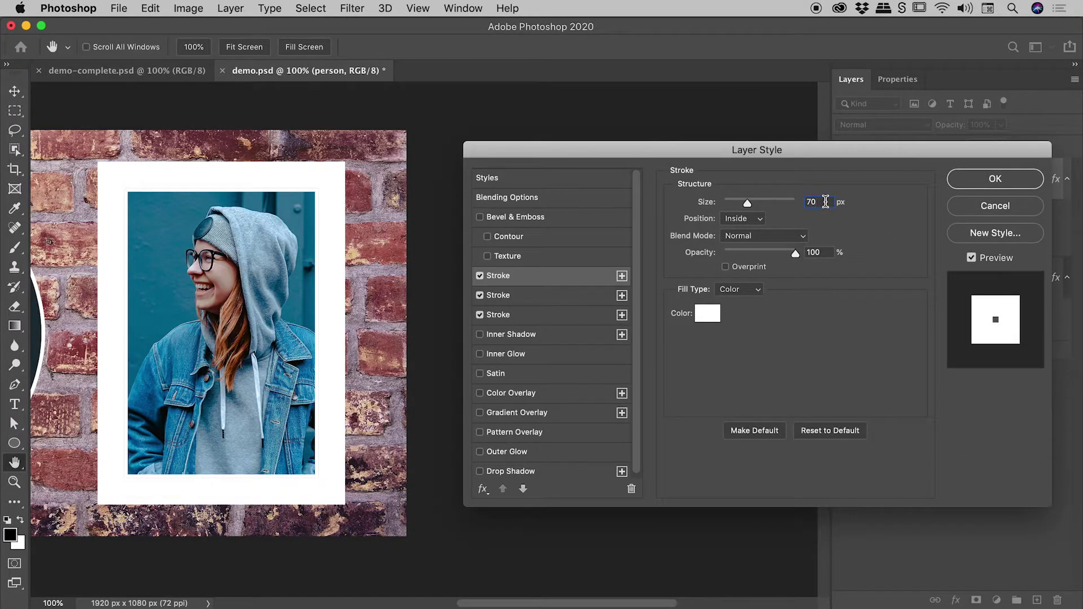
pyautogui.hotkey('shift', 'Down')
pyautogui.hotkey('shift', 'Down')
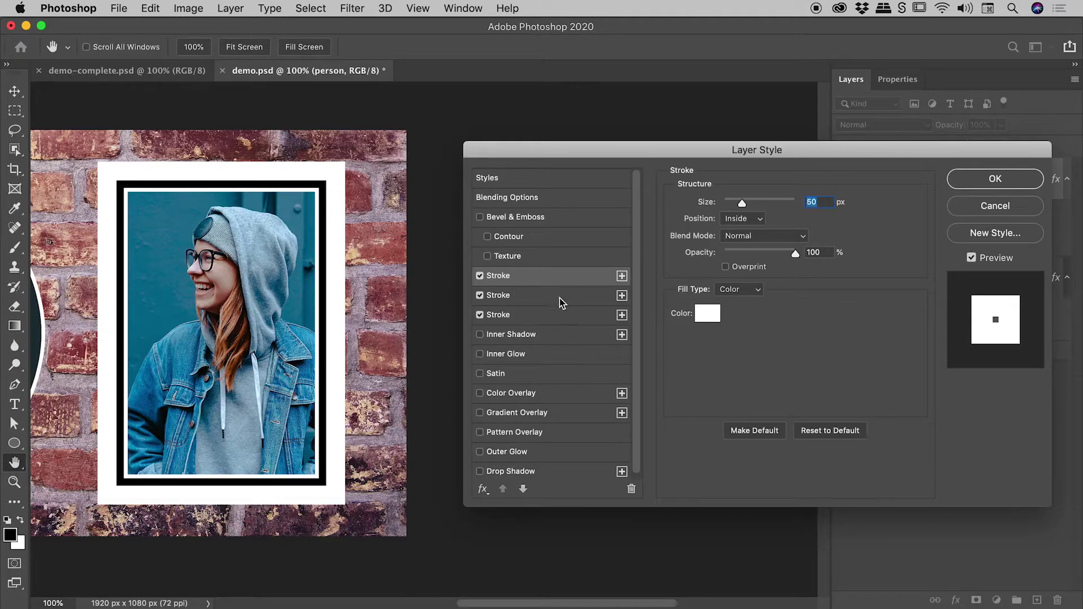
# Step: Set the black 70 px middle stroke's opacity to 0% and apply the photo's three-stroke style
pyautogui.click(503, 296)
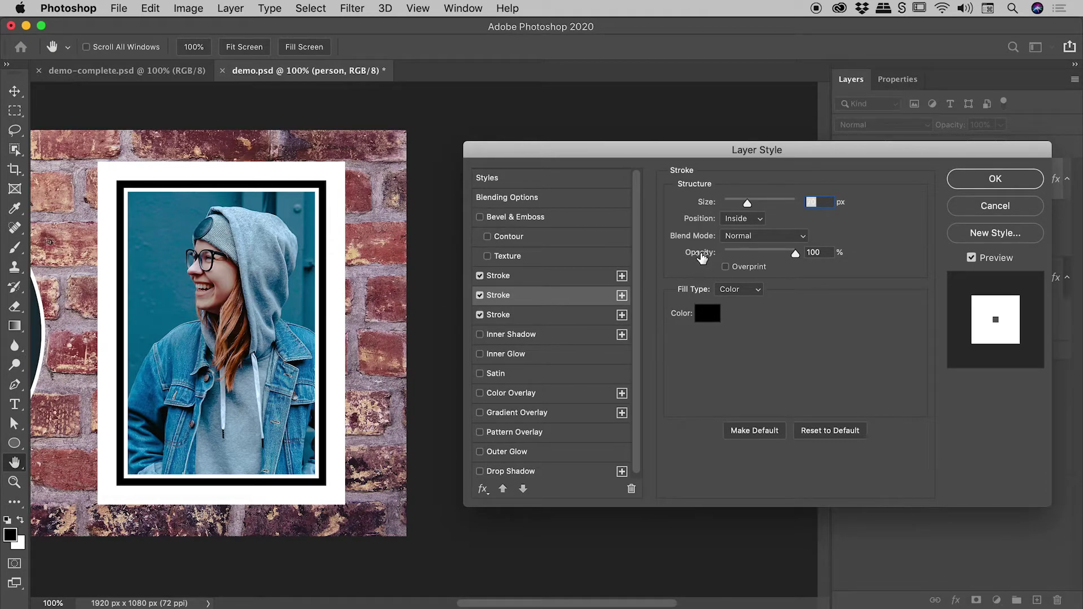
pyautogui.moveTo(796, 256); pyautogui.dragTo(712, 260)
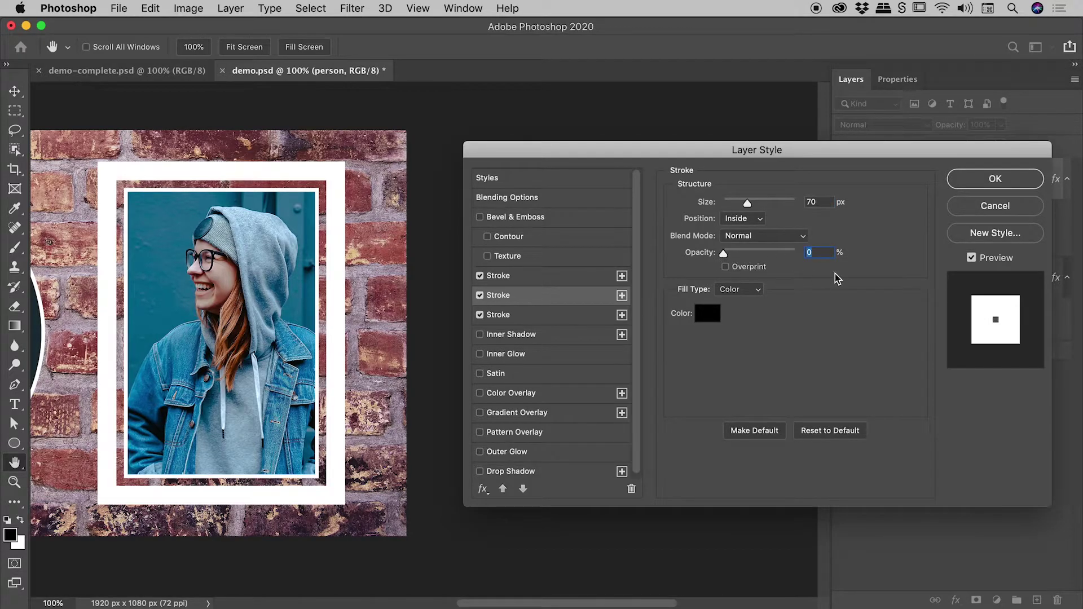
pyautogui.click(1008, 183)
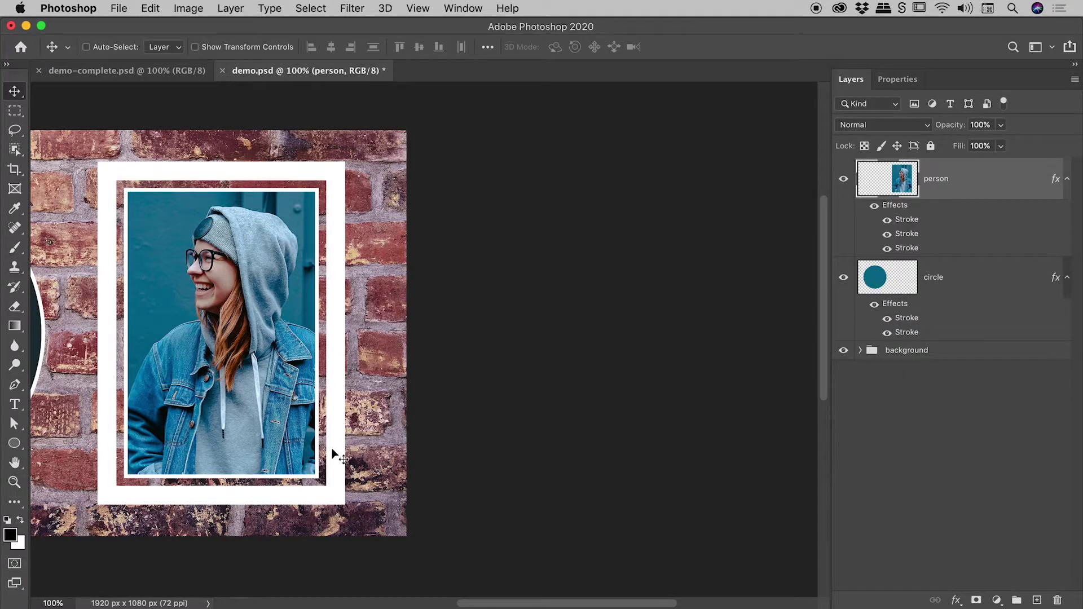
pyautogui.moveTo(290, 488); pyautogui.dragTo(585, 455)
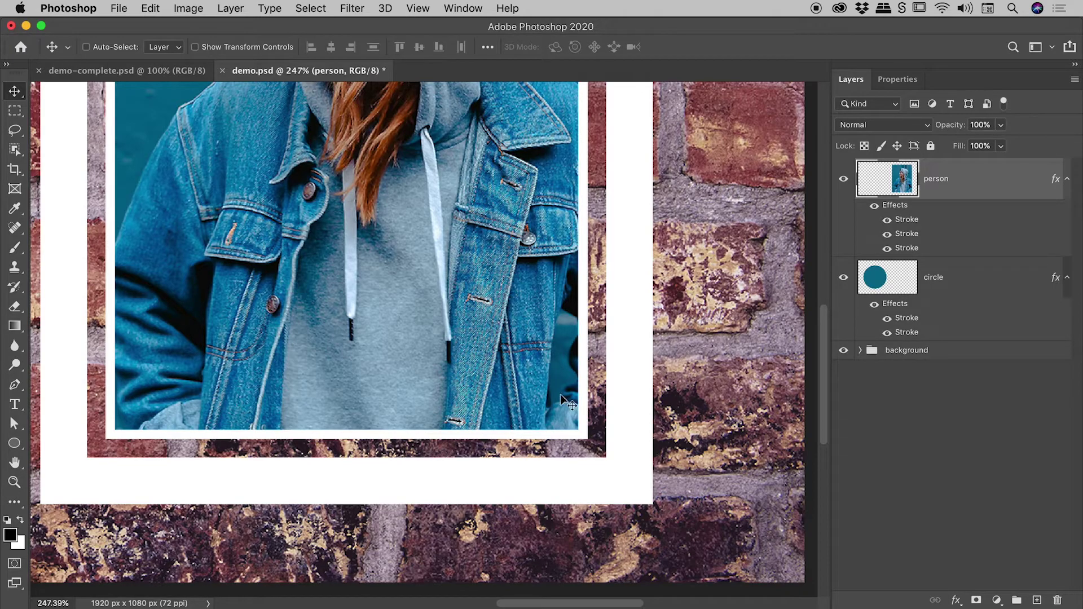
pyautogui.moveTo(588, 396); pyautogui.dragTo(510, 386)
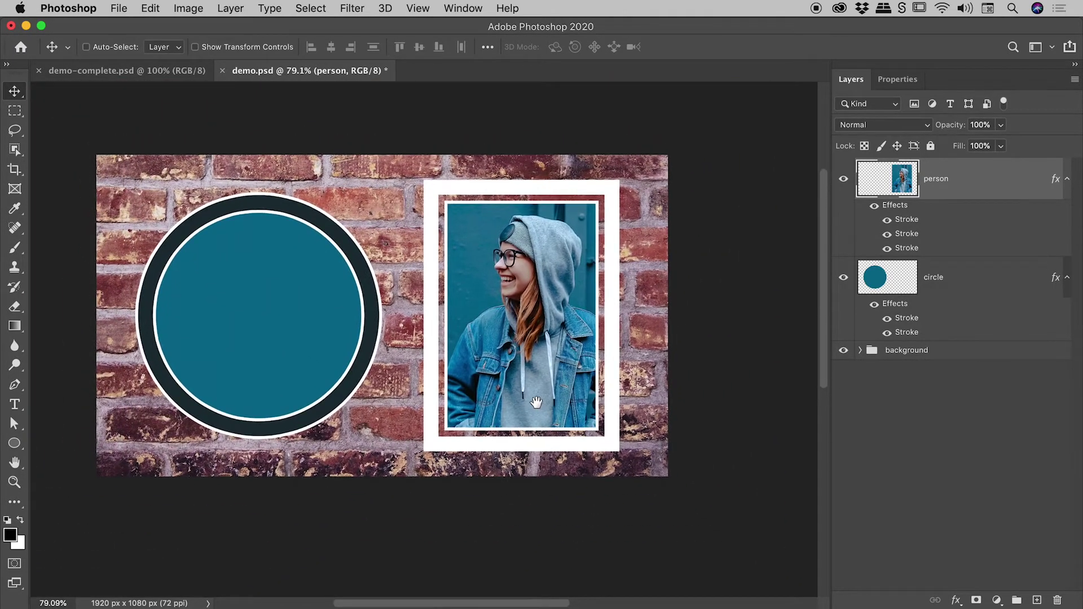
pyautogui.doubleClick(1004, 184)
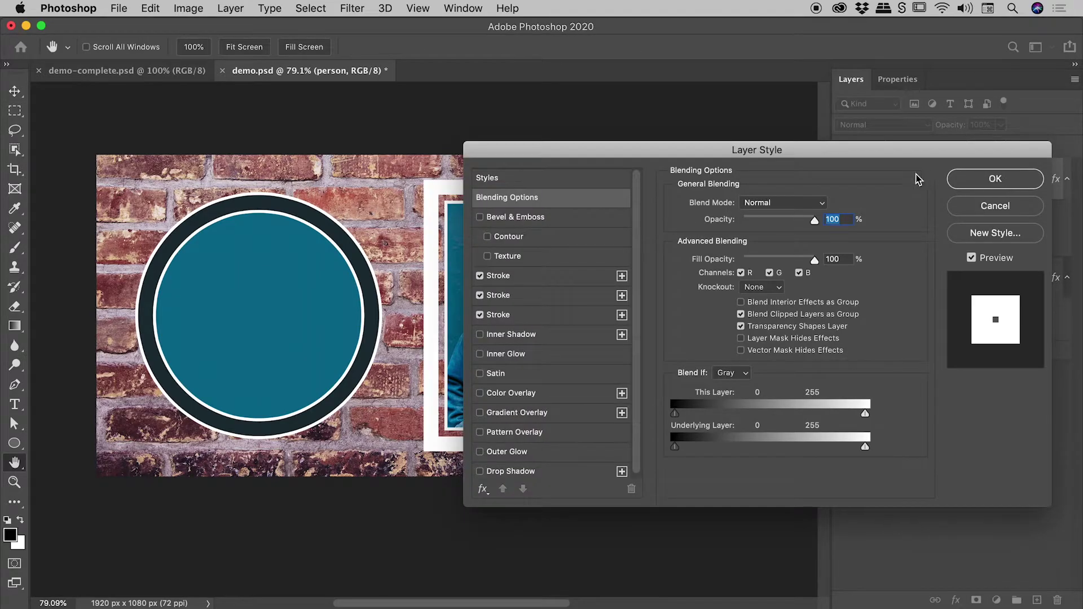
pyautogui.click(995, 206)
pyautogui.hscroll(5, 403, 263)
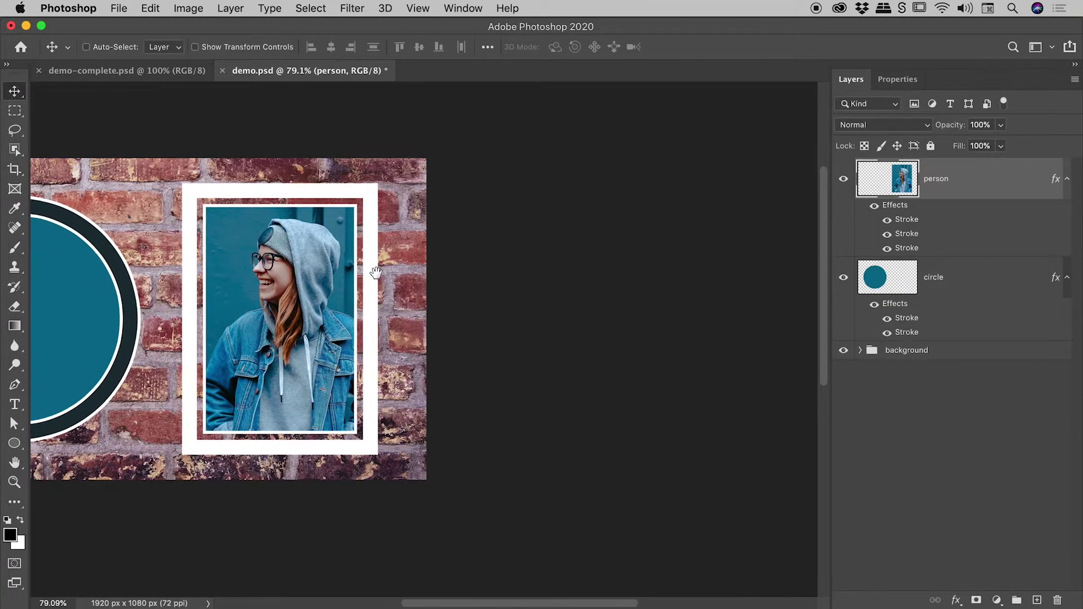
pyautogui.doubleClick(1003, 182)
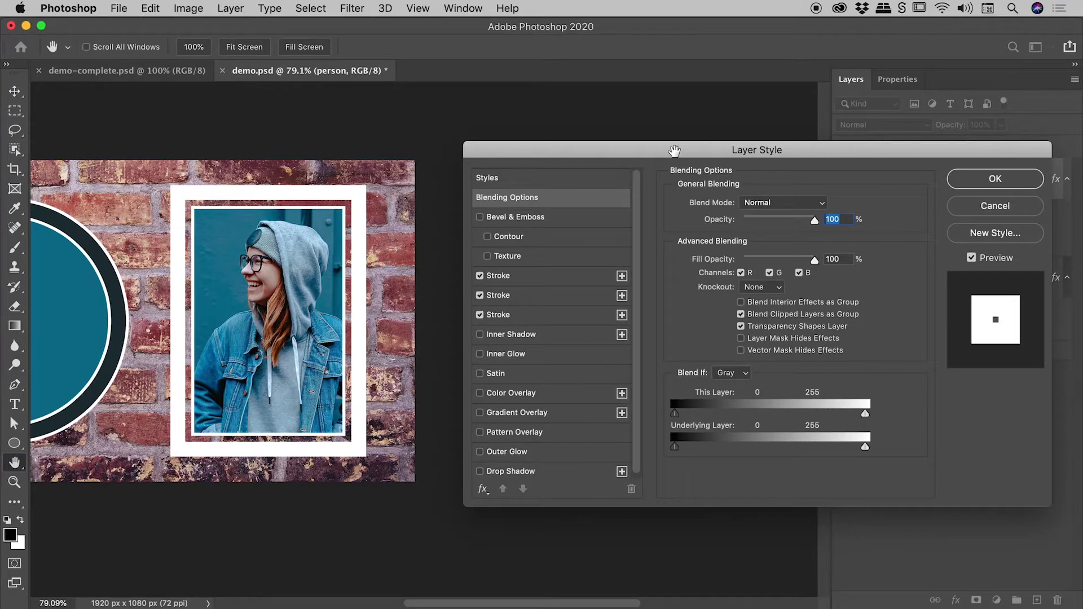
pyautogui.moveTo(672, 148); pyautogui.dragTo(670, 136)
pyautogui.click(490, 286)
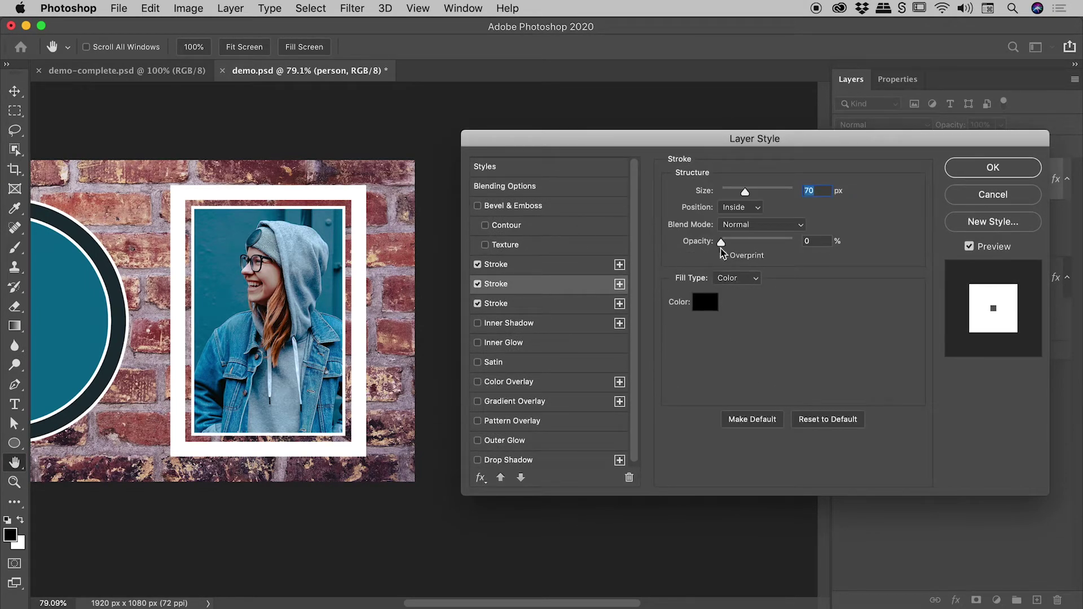
pyautogui.moveTo(722, 244)
pyautogui.mouseDown()
pyautogui.moveTo(808, 244)
pyautogui.moveTo(717, 248)
pyautogui.mouseUp()
pyautogui.click(973, 173)
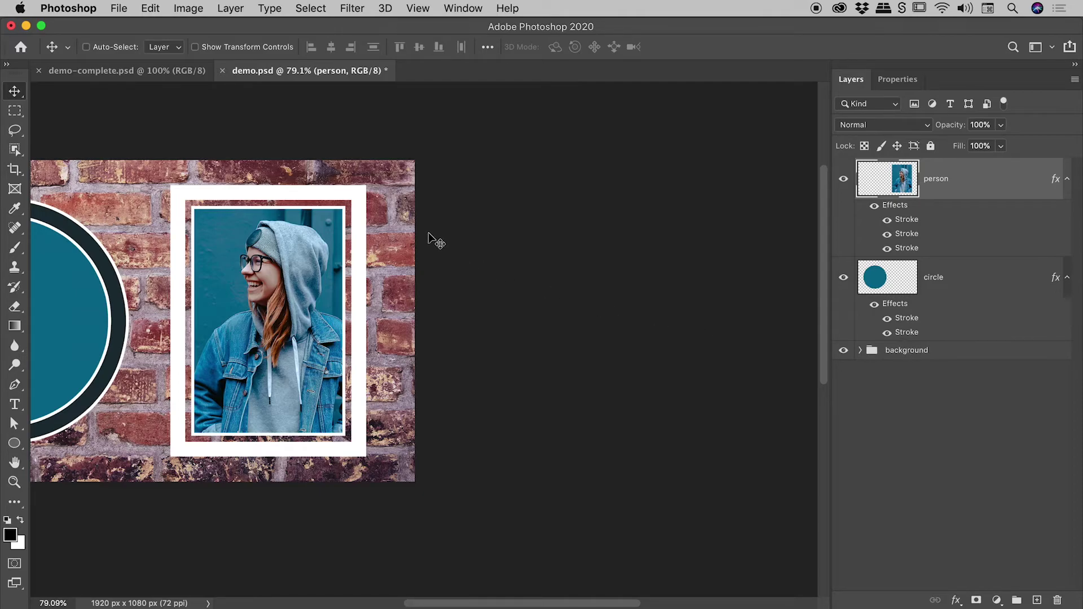
pyautogui.moveTo(302, 289); pyautogui.dragTo(352, 293)
pyautogui.press('super+0')
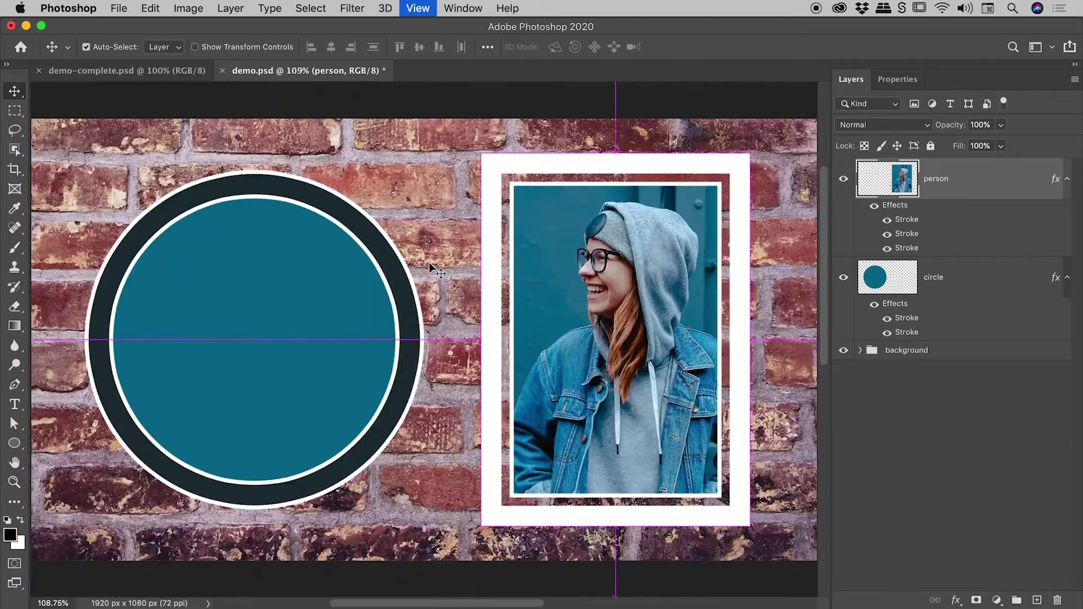